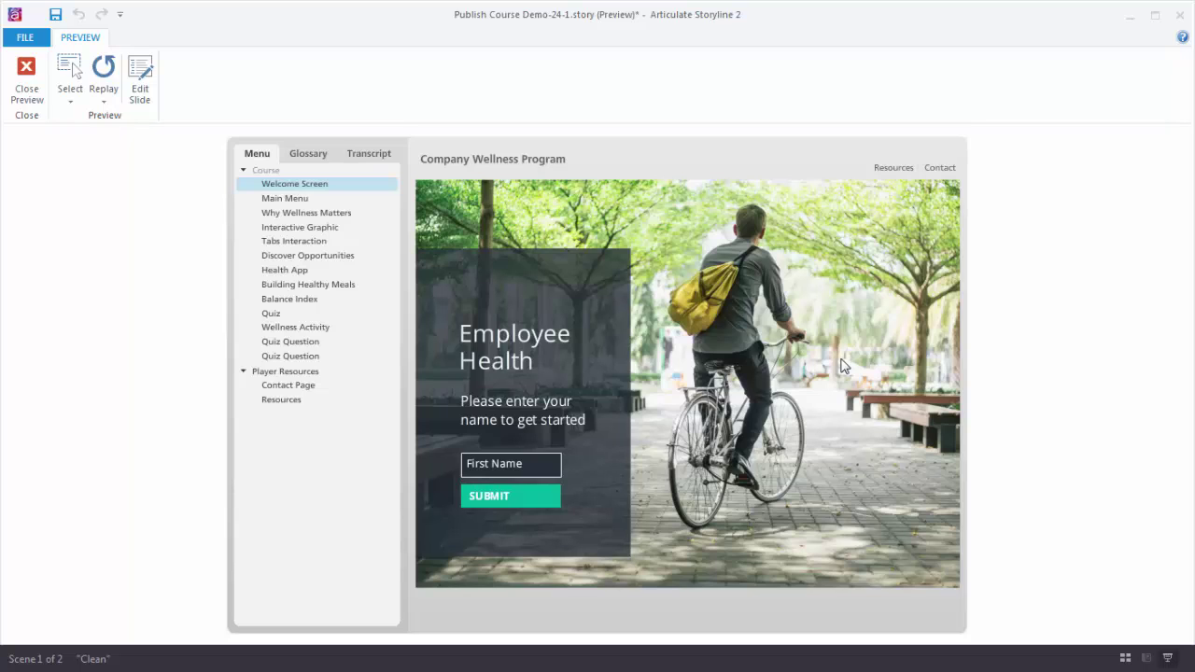
Try the Resources and Contact top-bar tabs in the preview, then close the contact lightbox.
left_click(890, 176)
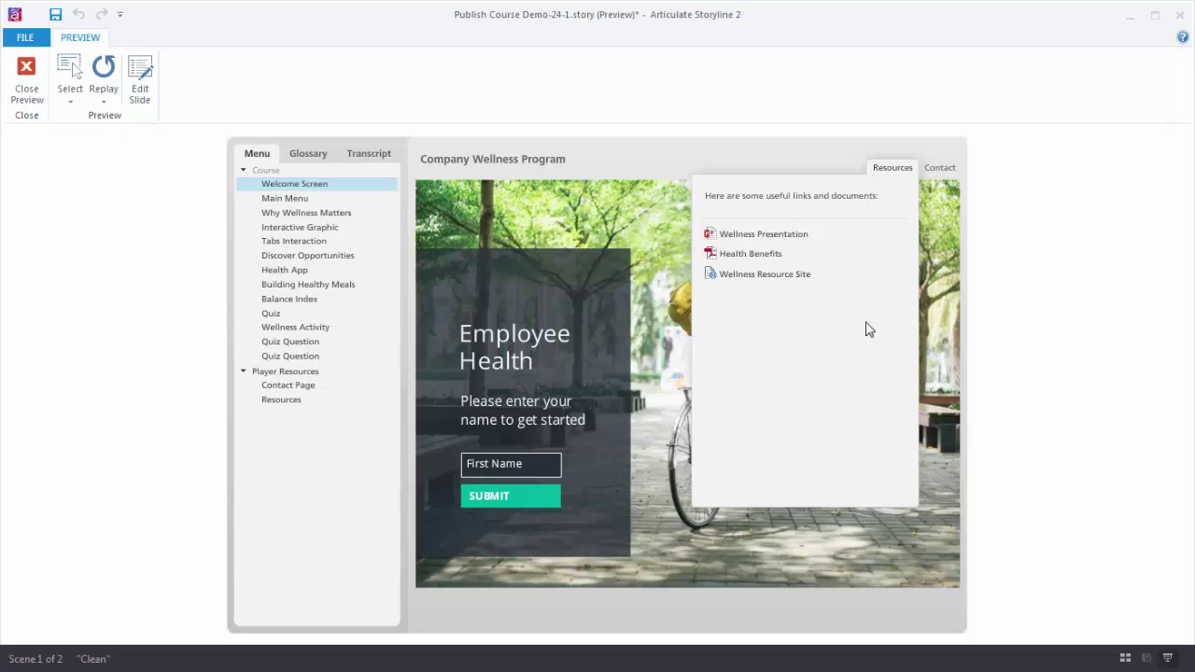
left_click(941, 168)
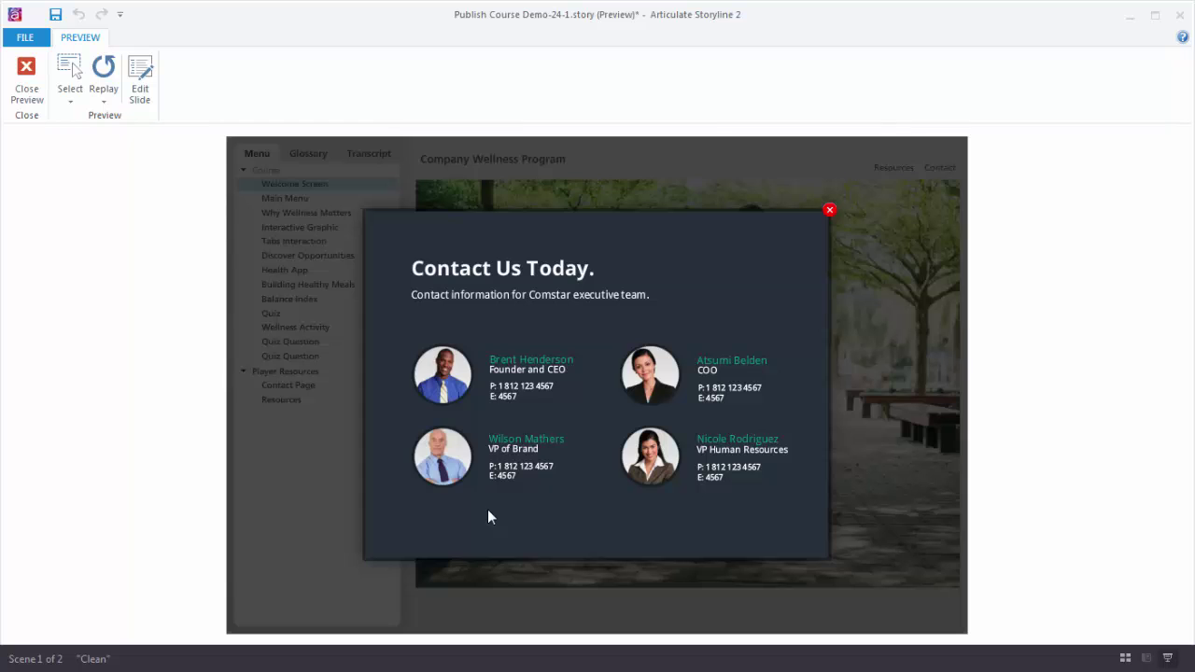
left_click(830, 211)
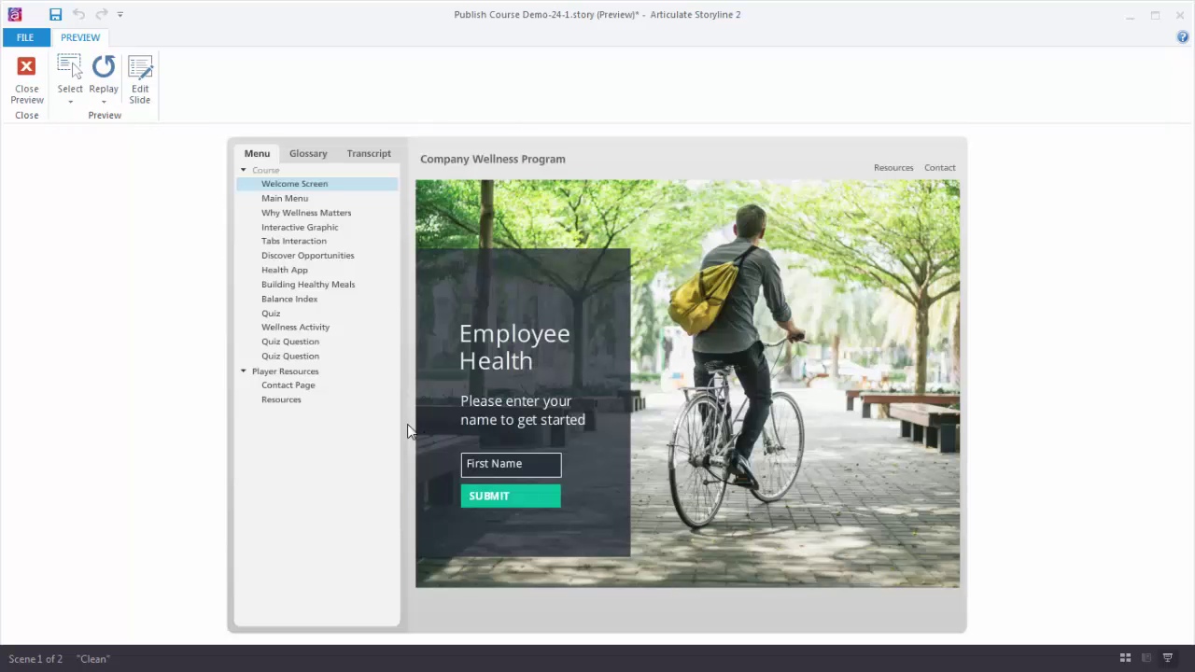
Visit the Contact Page slide, reopen and close the contact lightbox, then go to Resources.
left_click(297, 386)
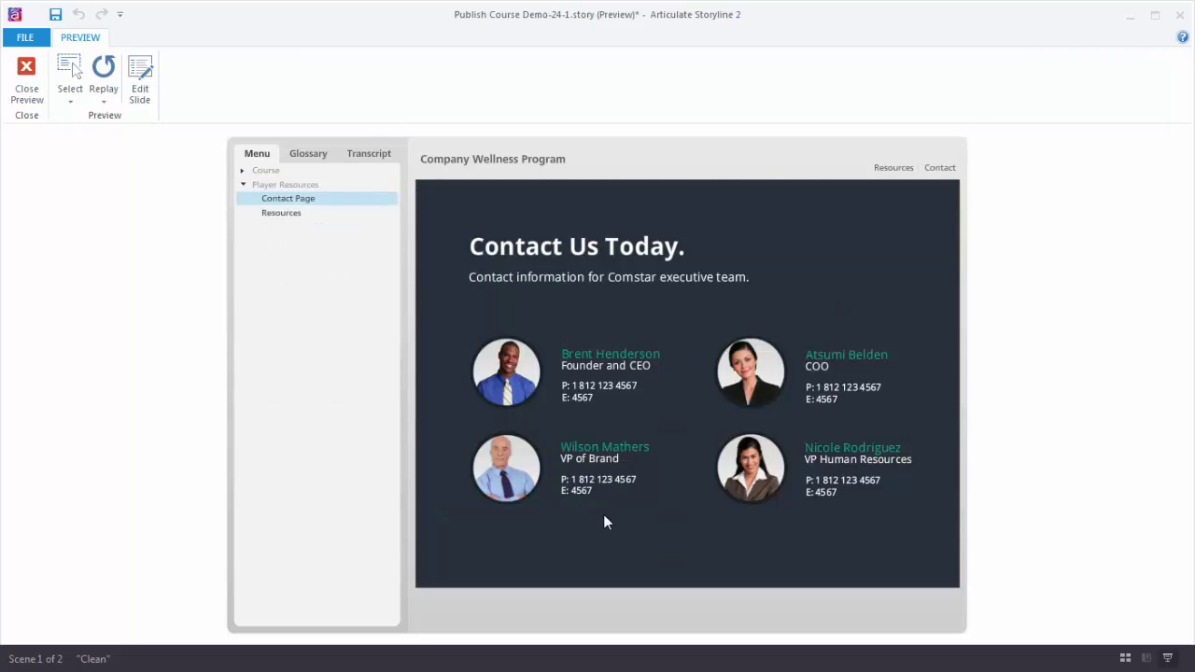
left_click(938, 171)
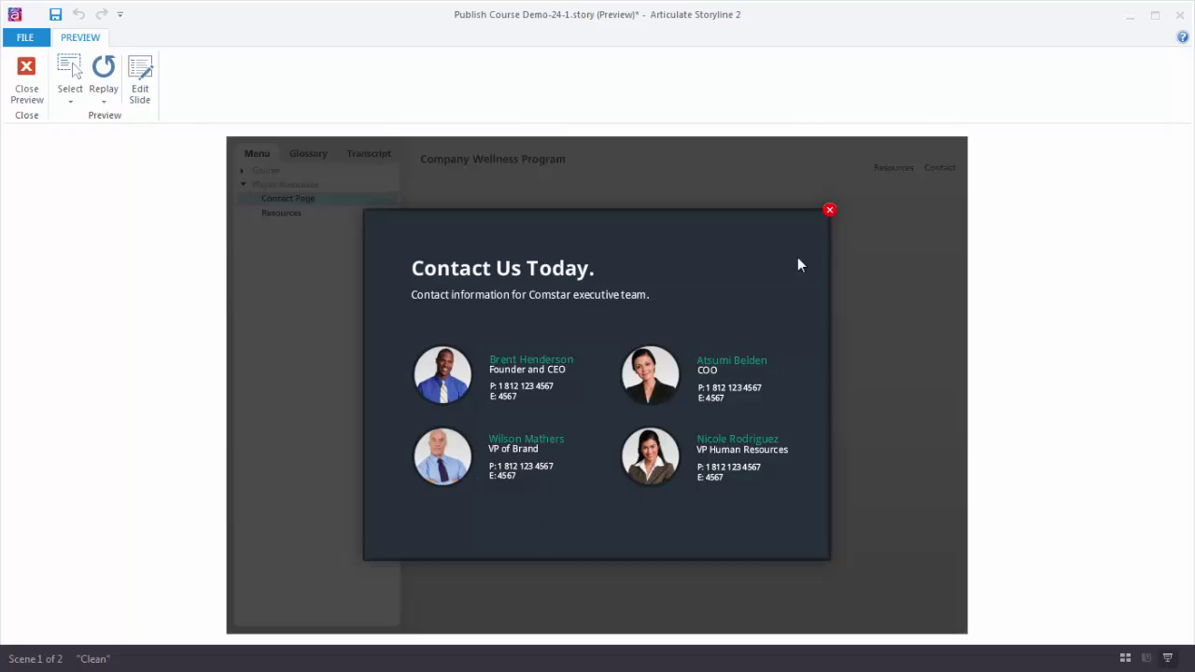
left_click(830, 212)
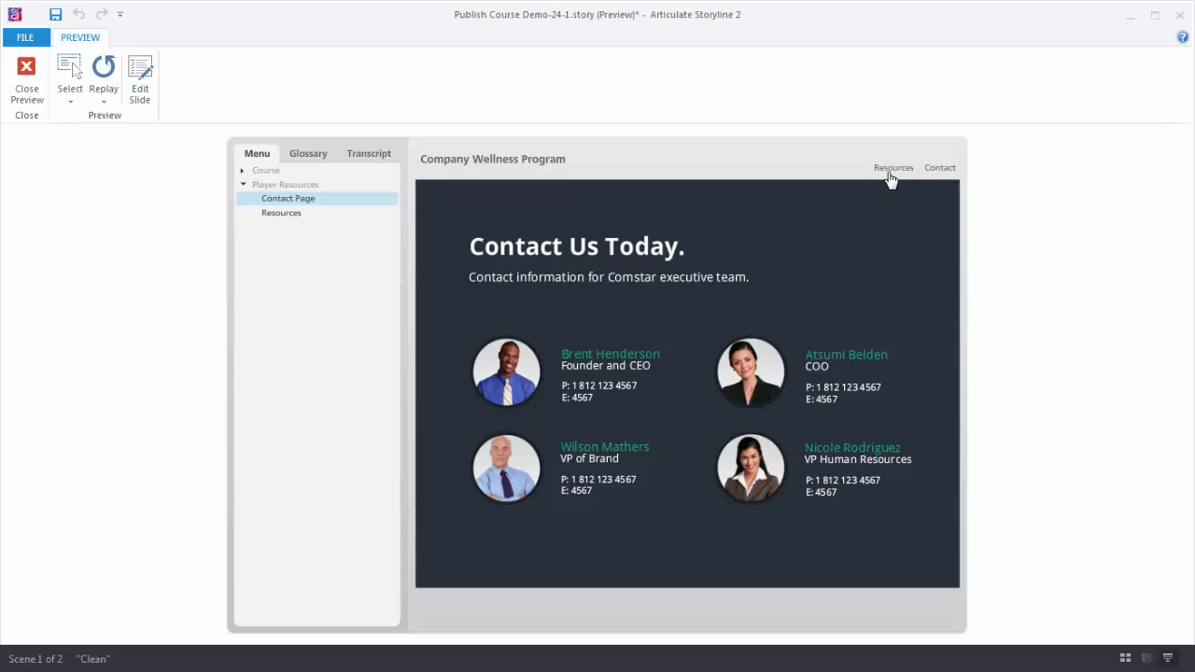
left_click(295, 220)
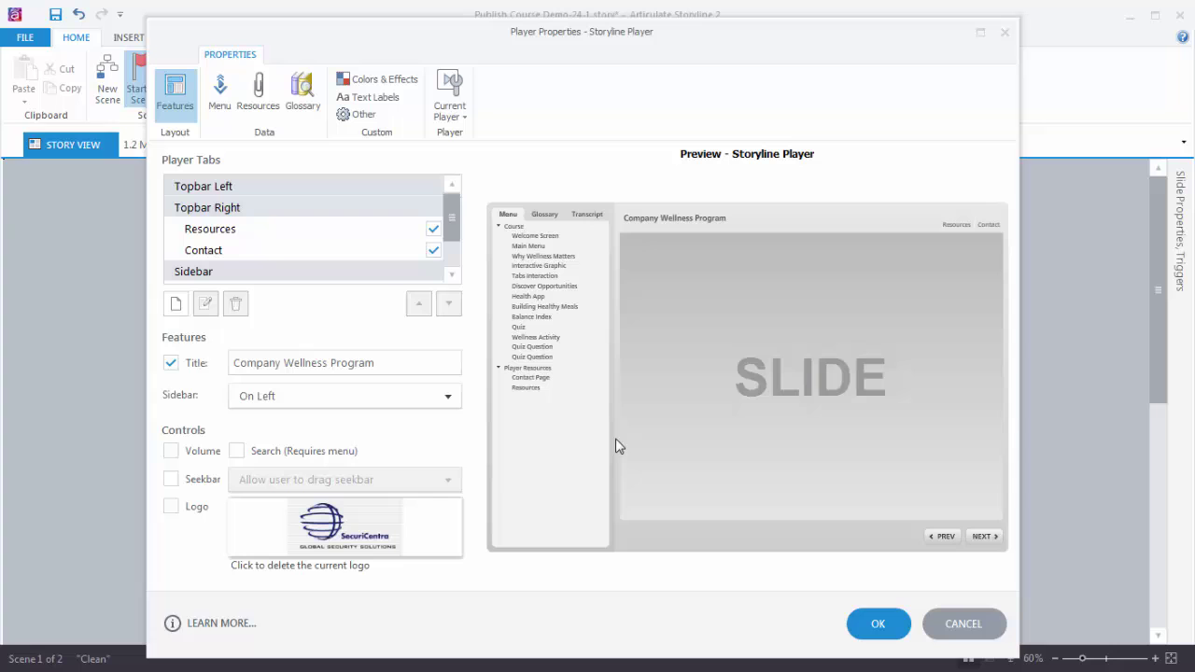
Add a 'Wellness Application' resource linked to the file Wellness Application.pdf and save it.
left_click(261, 98)
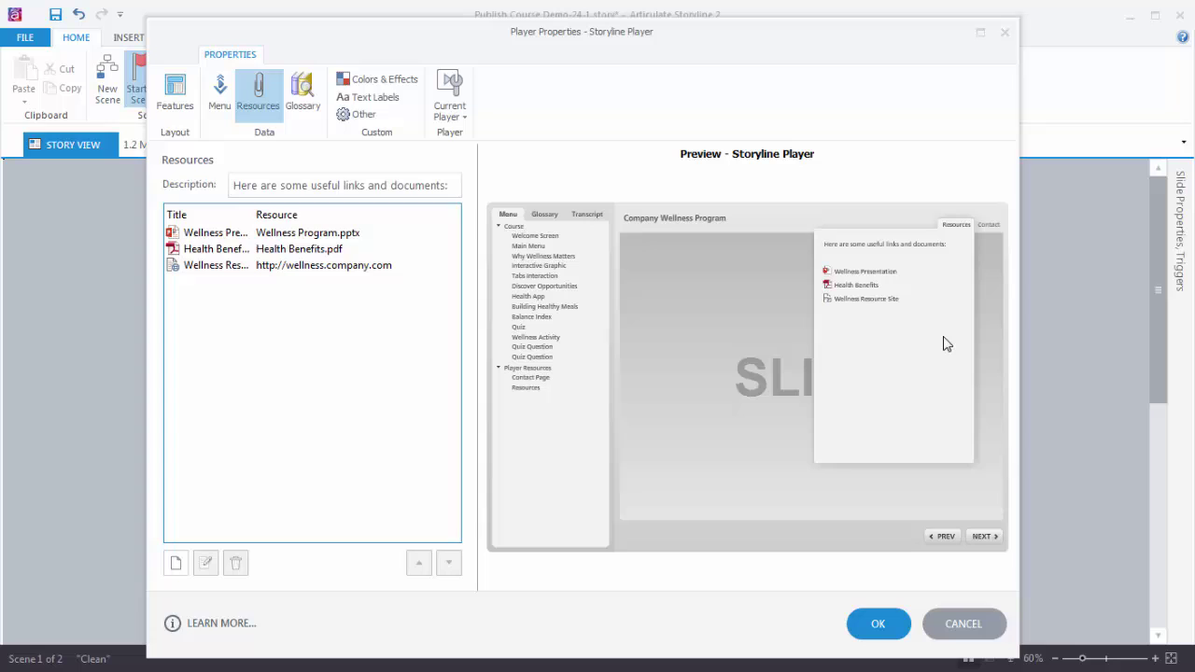
left_click(175, 564)
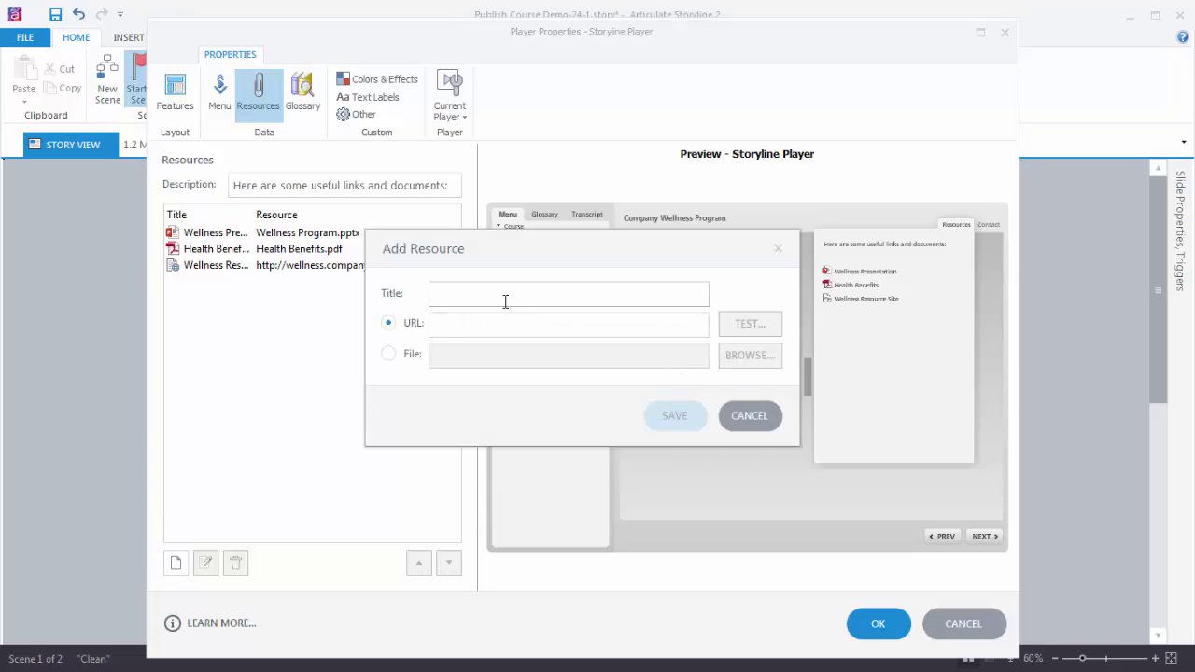
type("Wellness Application")
left_click(389, 354)
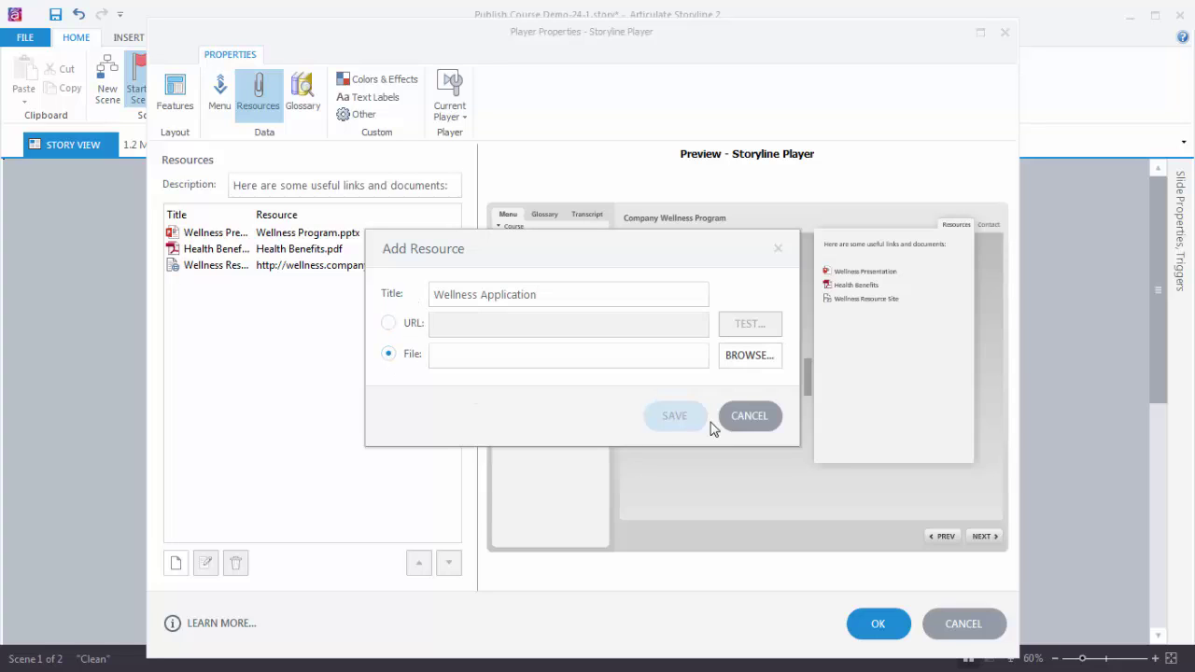
left_click(747, 359)
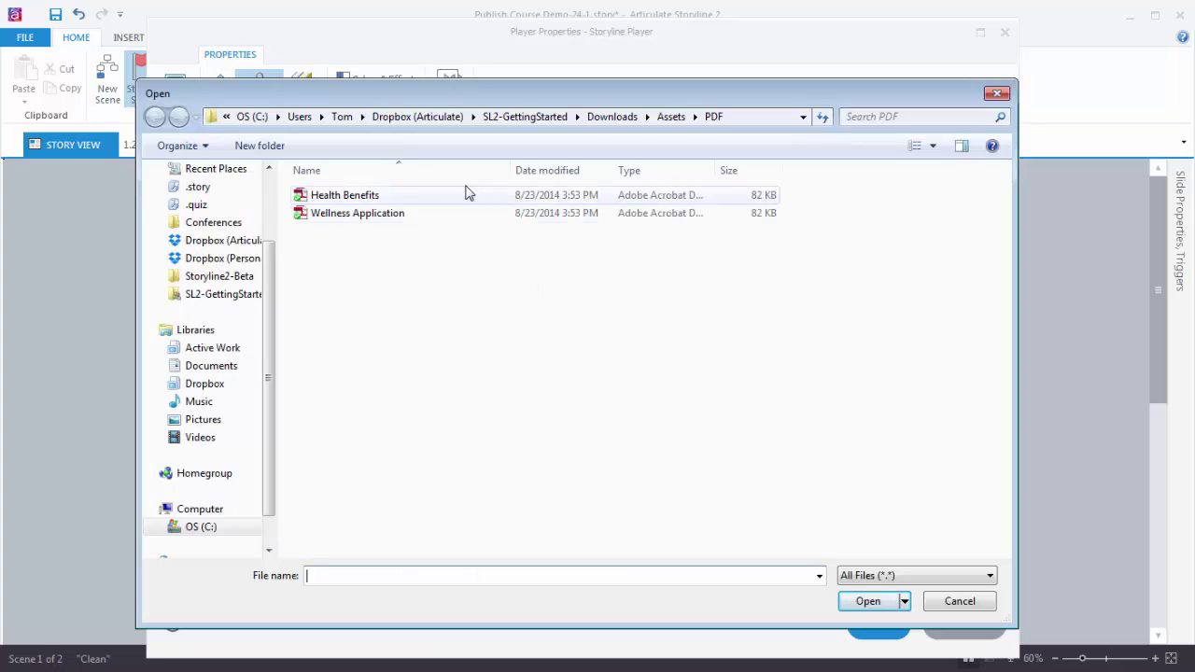
left_click(340, 217)
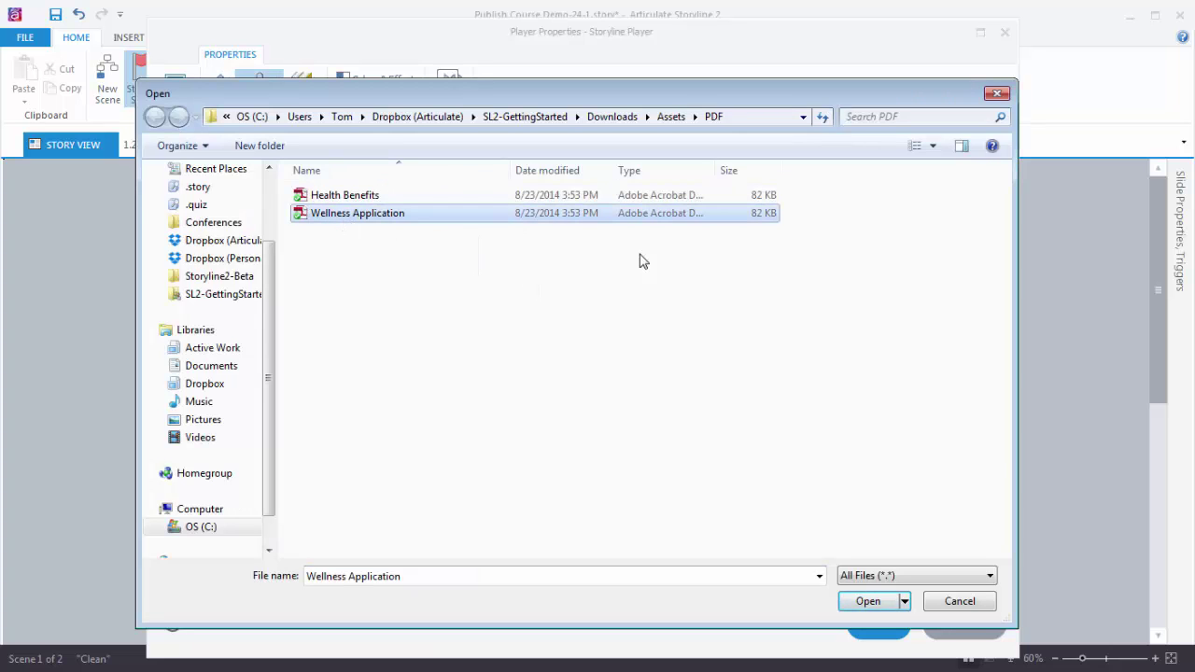
left_click(871, 601)
left_click(668, 414)
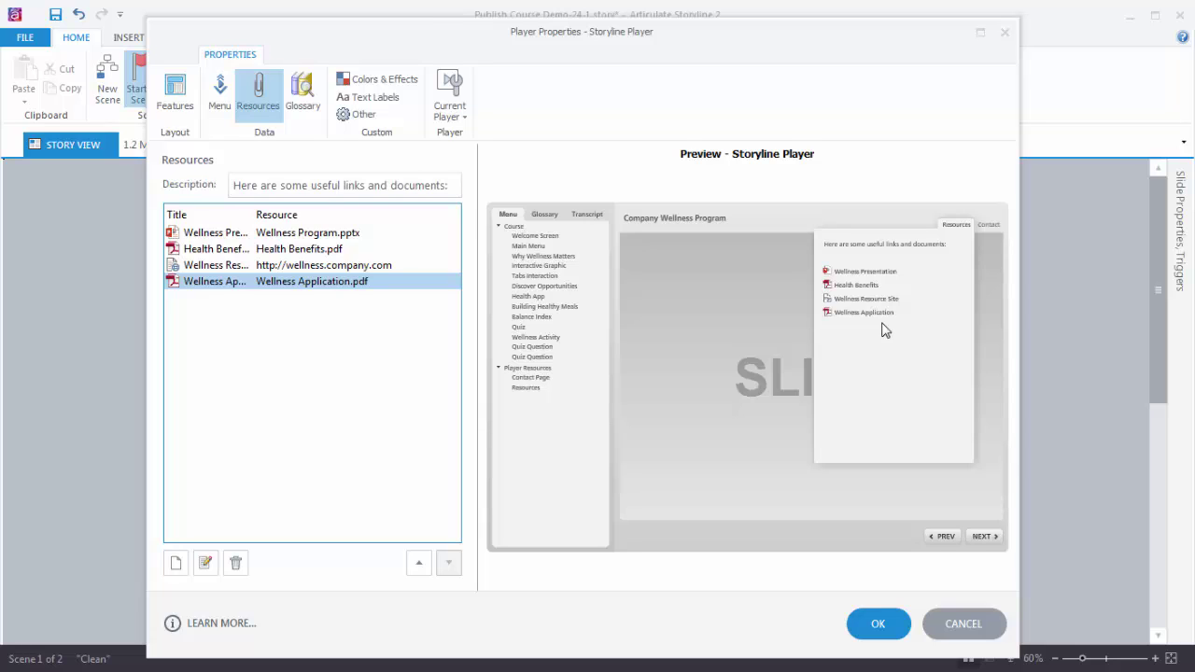
left_click(213, 283)
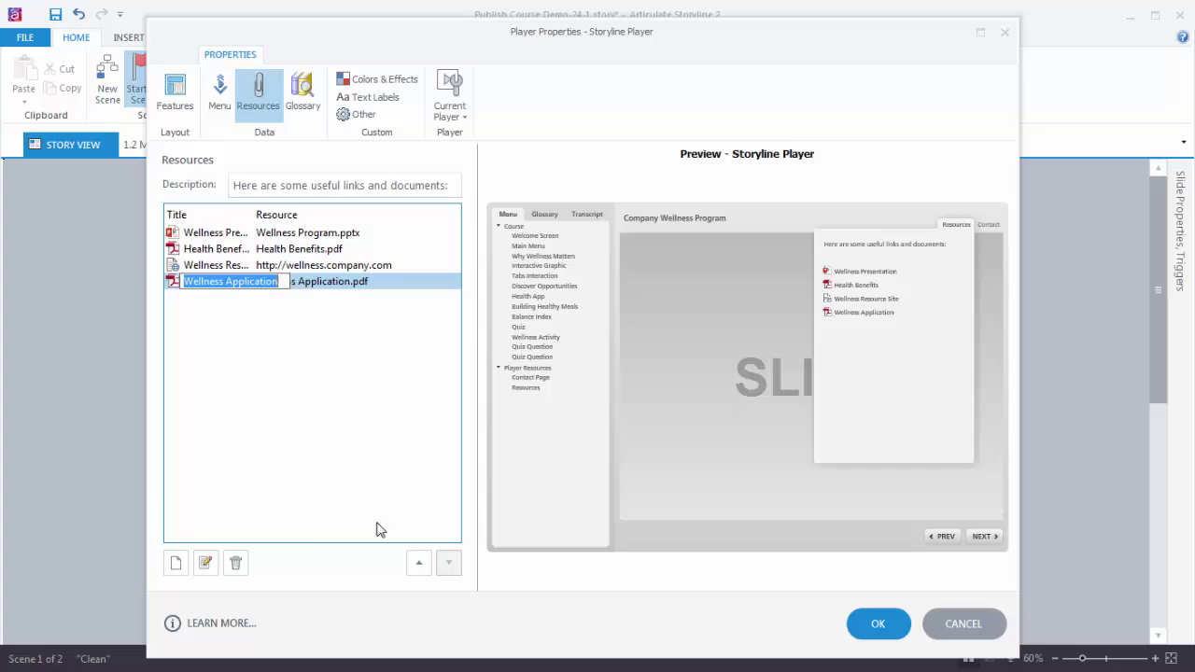
left_click(323, 440)
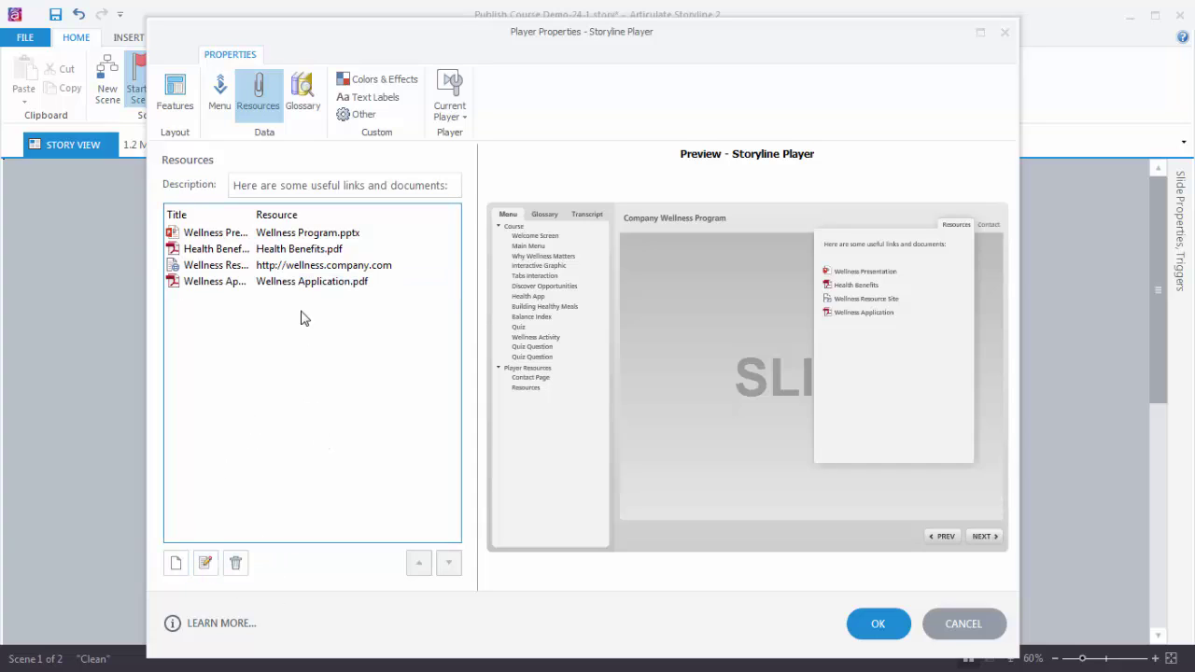
left_click(304, 283)
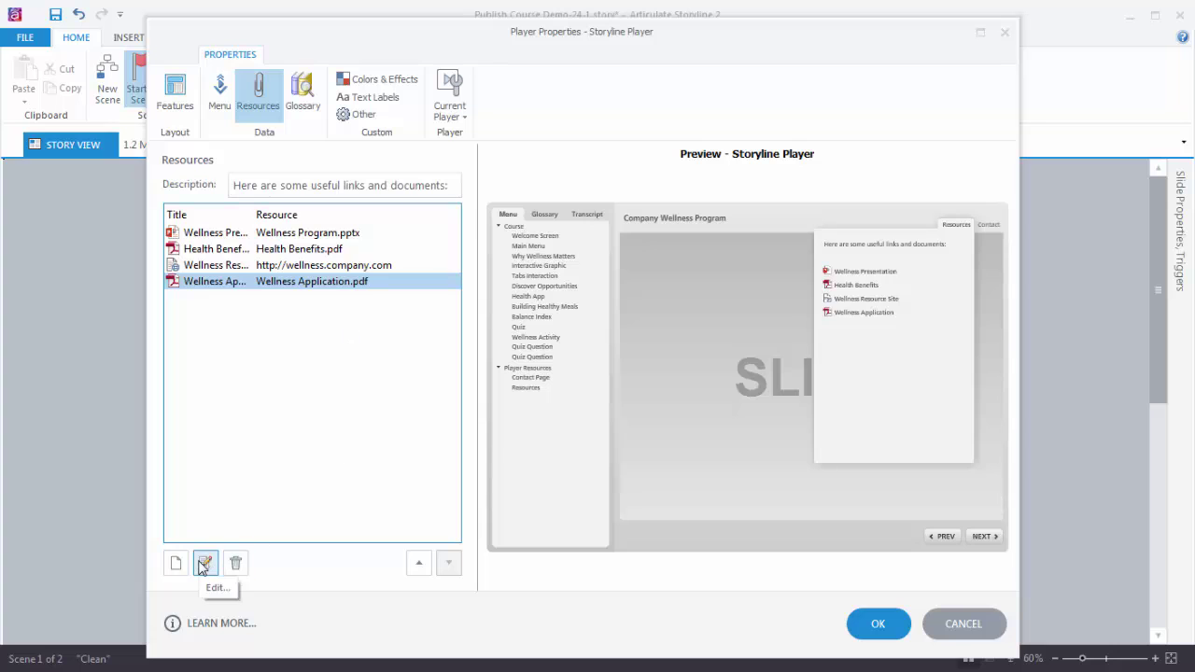
left_click(203, 563)
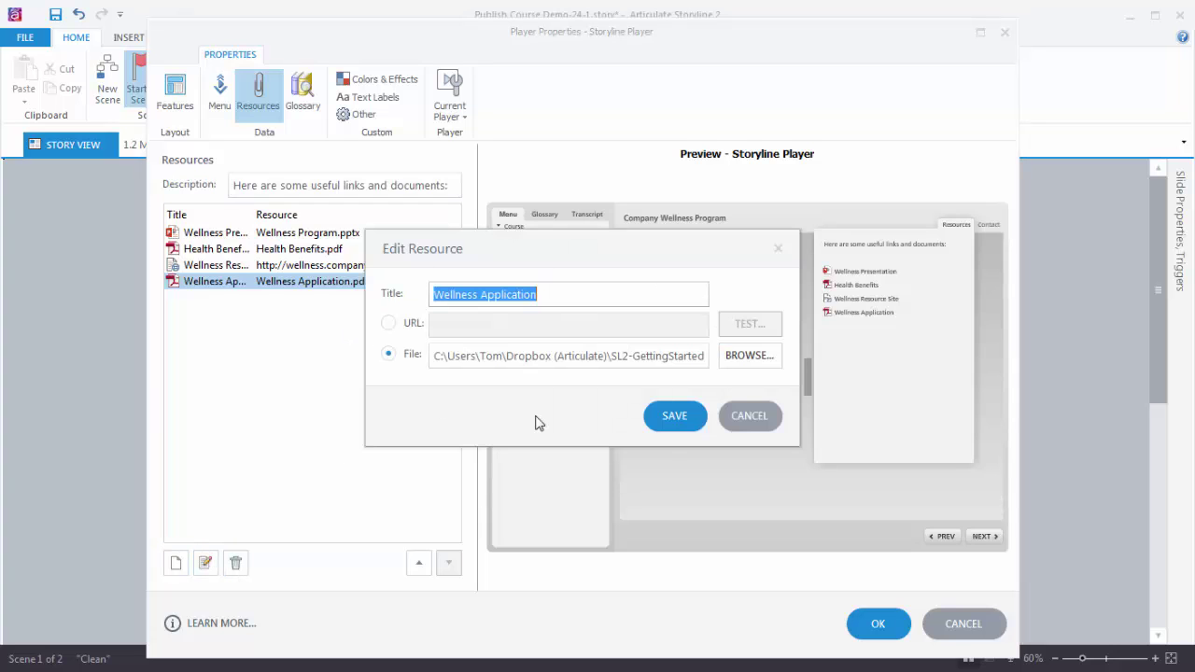
left_click(740, 420)
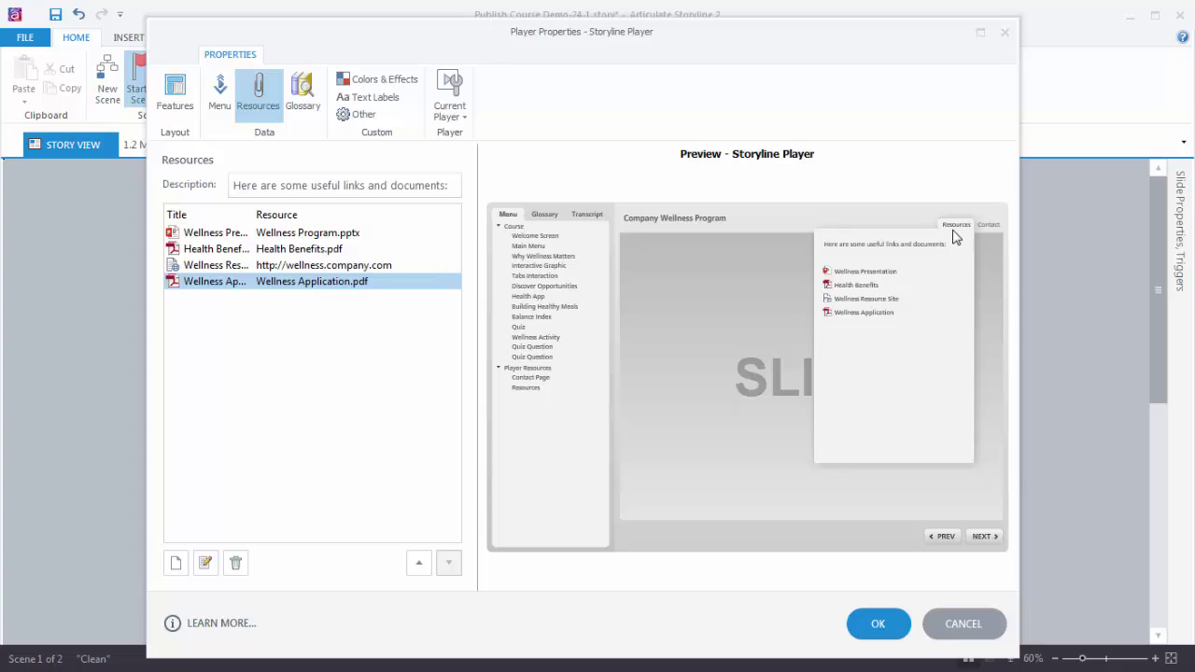
Uncheck the built-in Resources tab under Topbar Right in the player's Features settings.
left_click(177, 102)
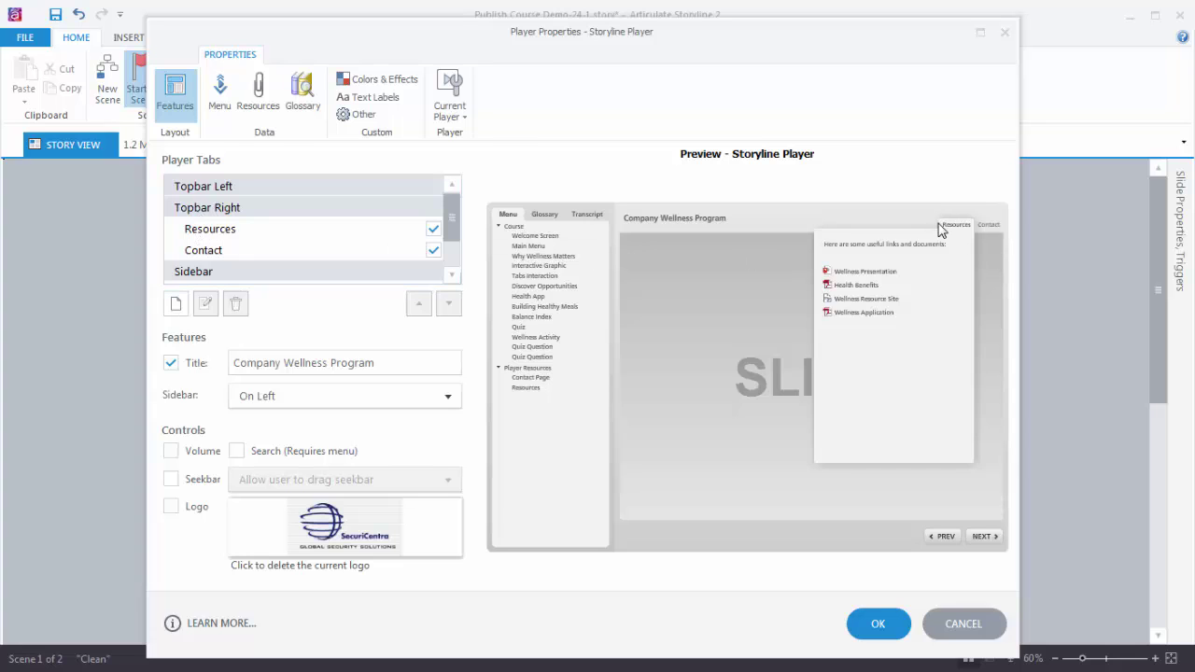
left_click(433, 228)
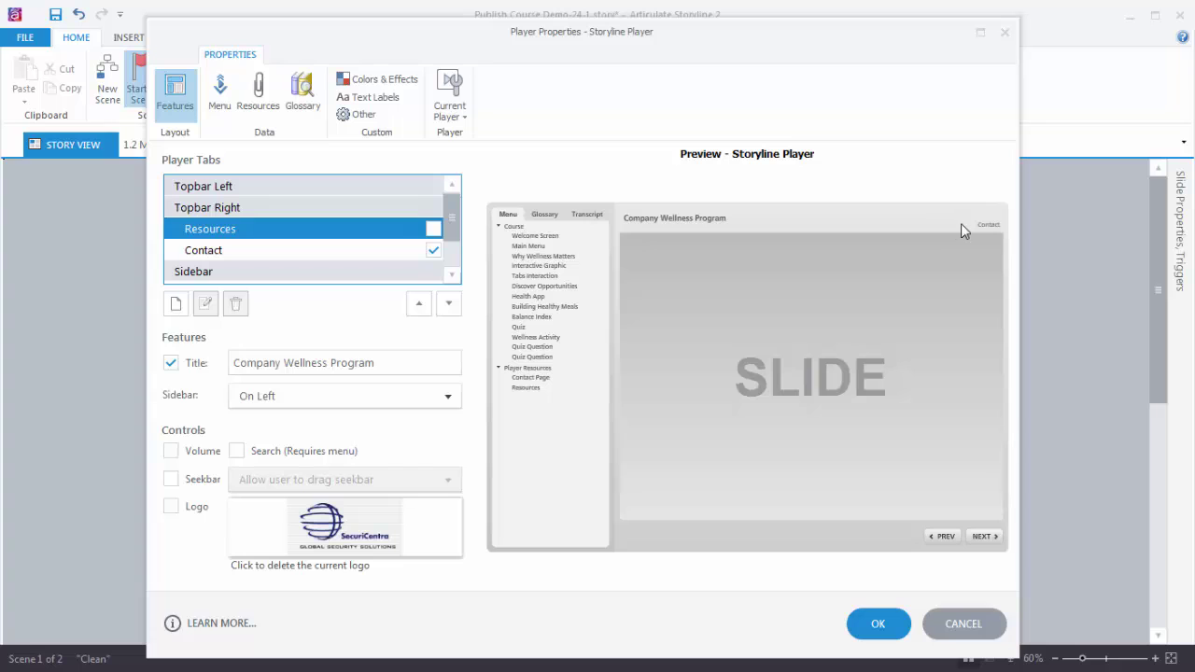
Add a top-bar tab named 'Resources' with action Lightbox slide, opening slide 2.2 Resources.
left_click(176, 305)
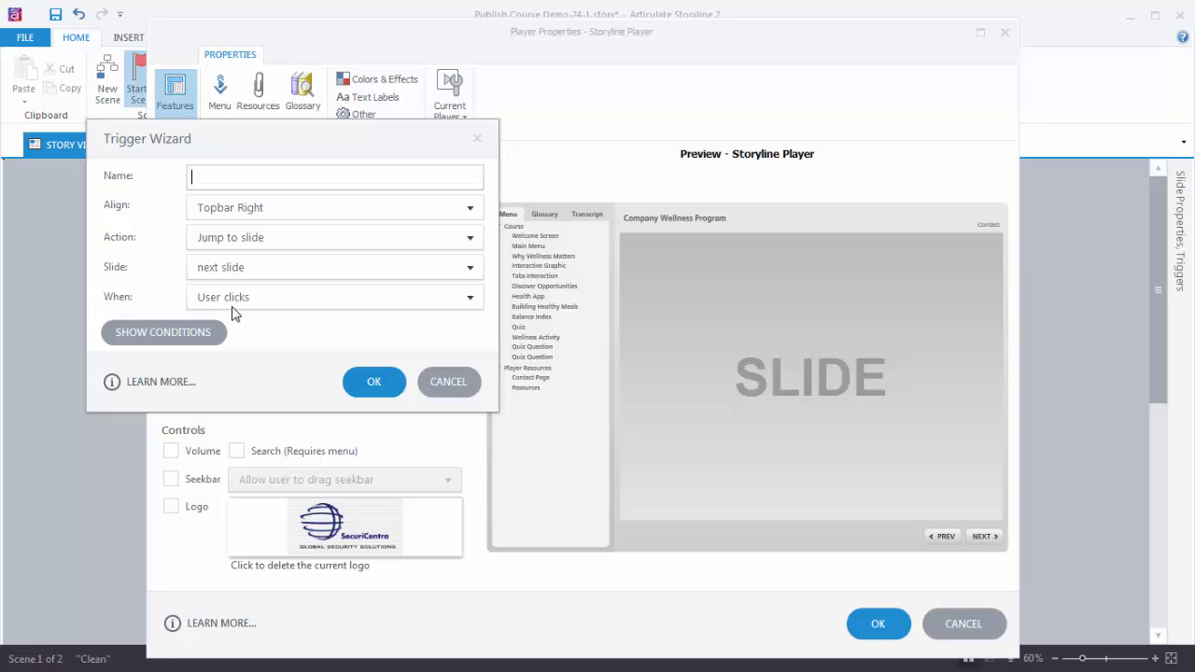
type("Resources")
left_click(470, 240)
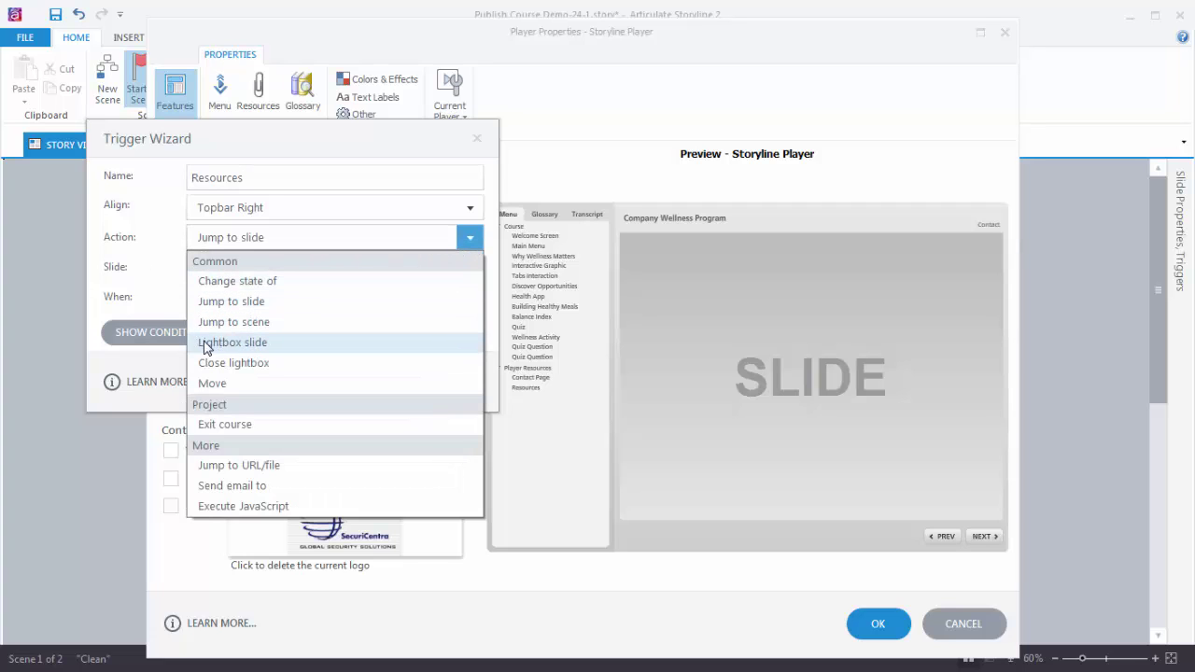
left_click(240, 344)
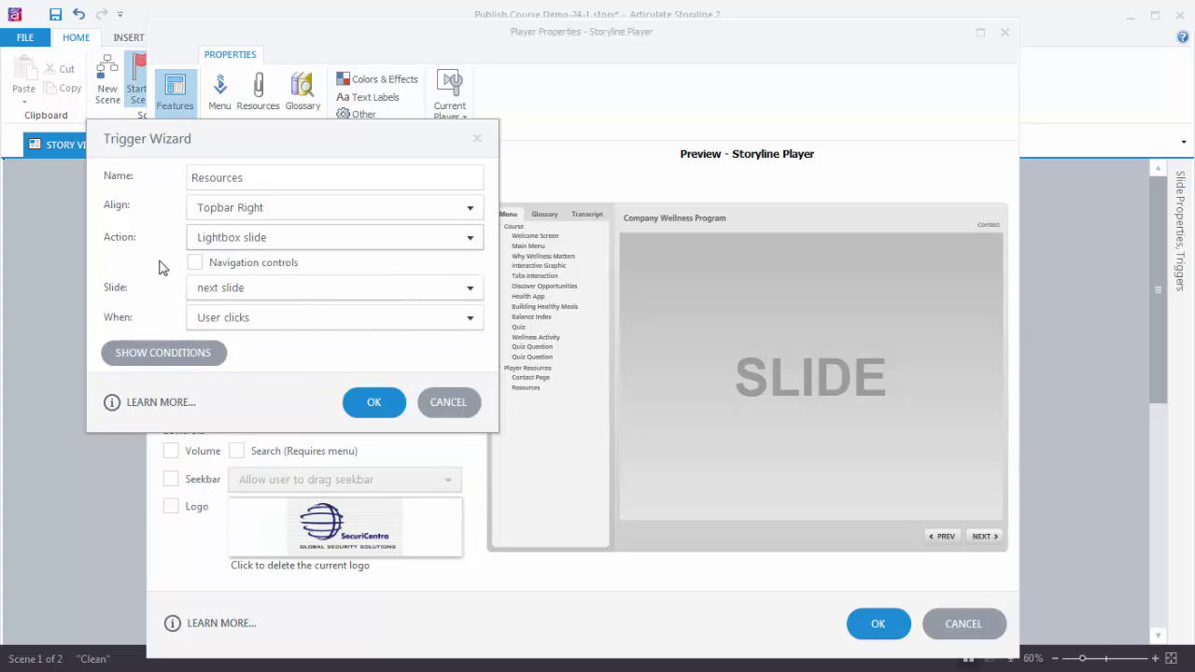
left_click(469, 289)
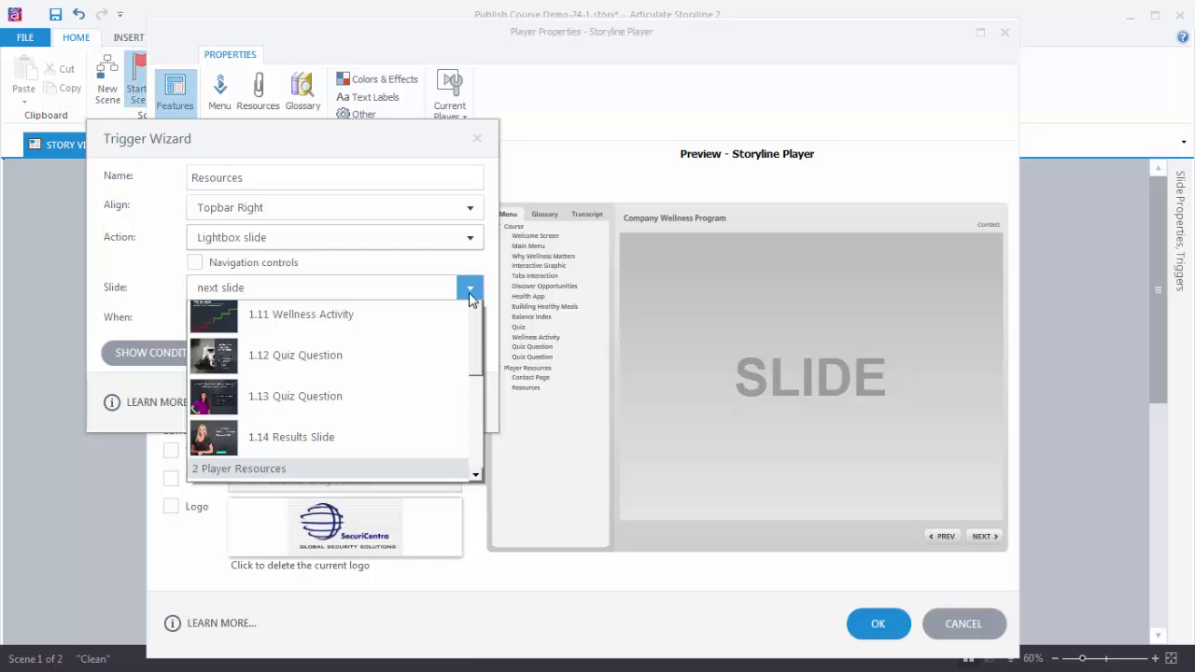
scroll(478, 355, "down", 2)
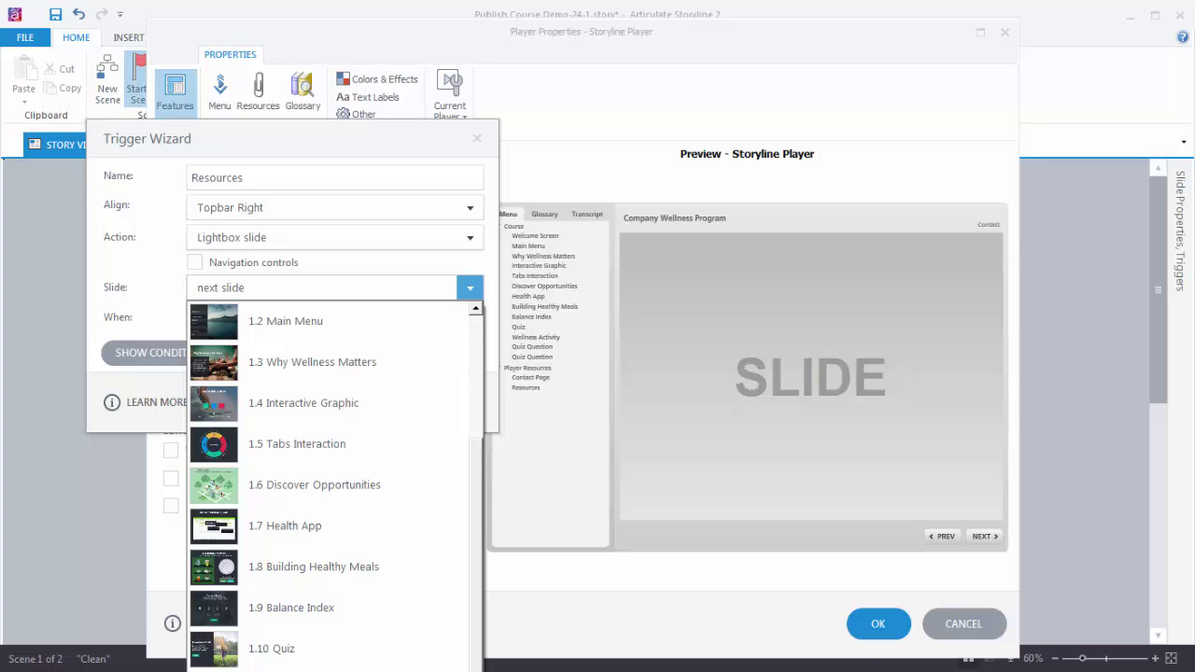
key("End")
key("Return")
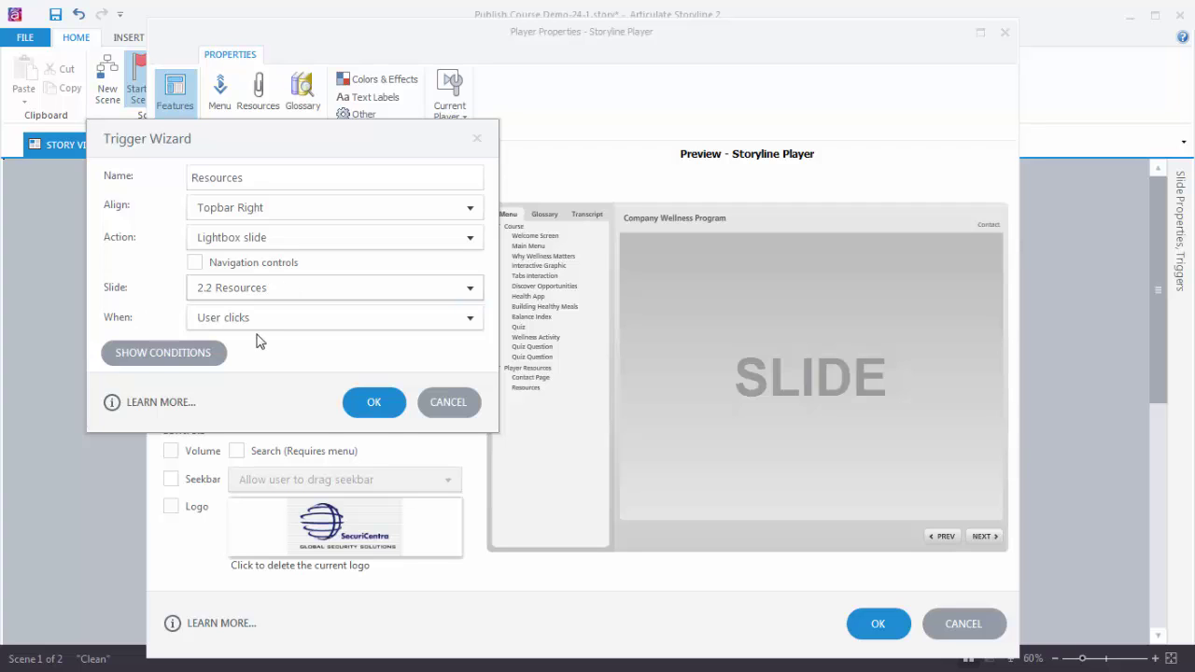
left_click(373, 403)
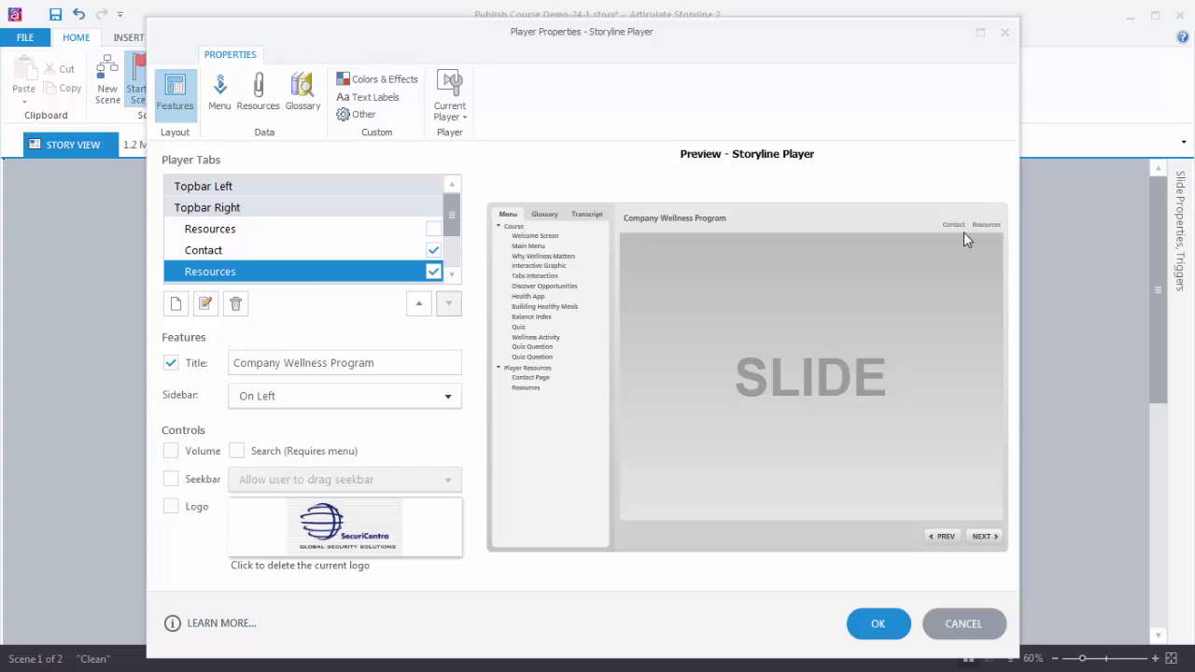
Move the custom Resources tab above Contact and re-enable the built-in Resources tab.
left_click(418, 308)
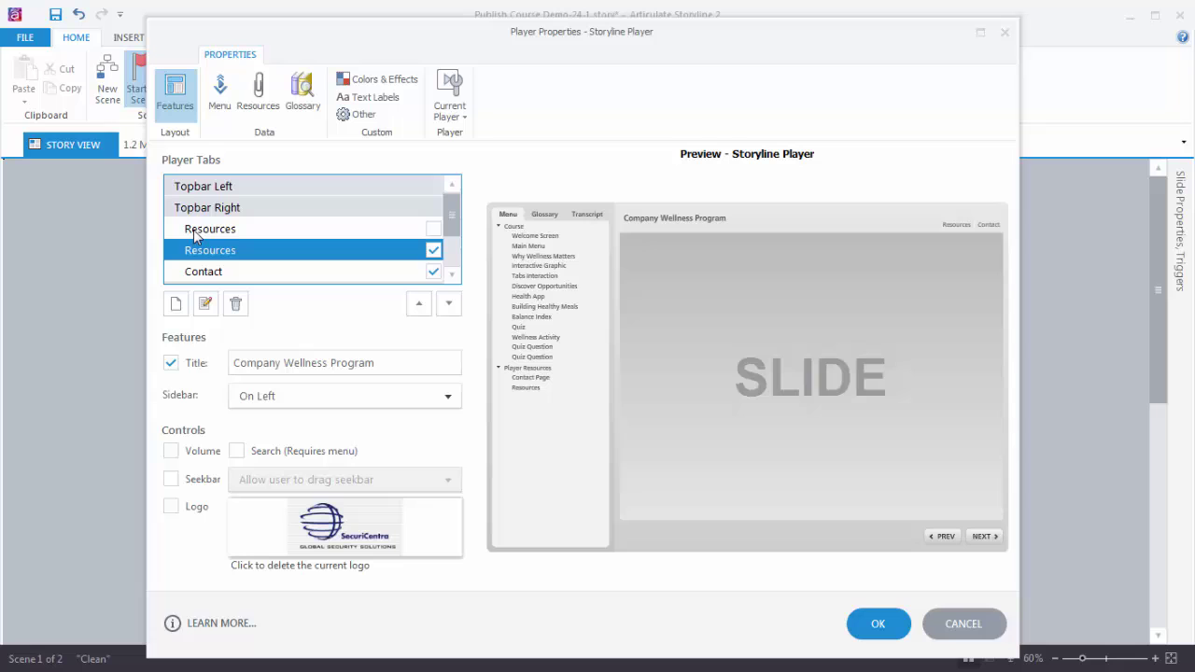
left_click(217, 232)
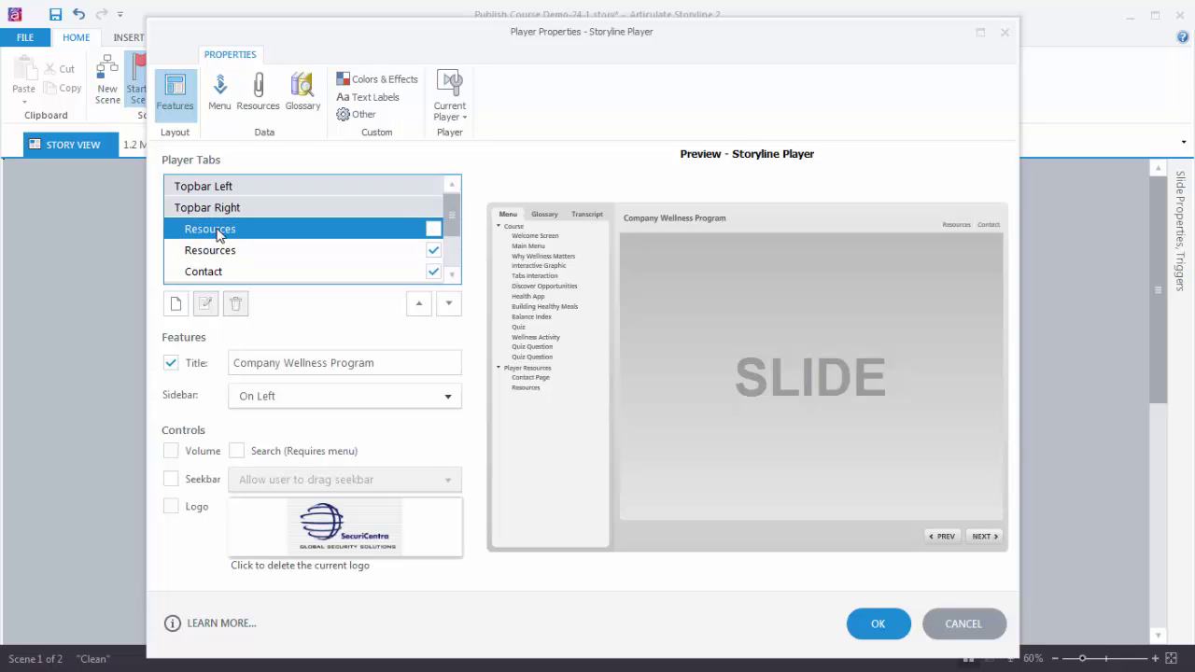
left_click(433, 230)
Change the Resource Tab text label to 'Downloads', update the preview and check its panel.
left_click(390, 100)
left_click_drag(452, 231, 464, 402)
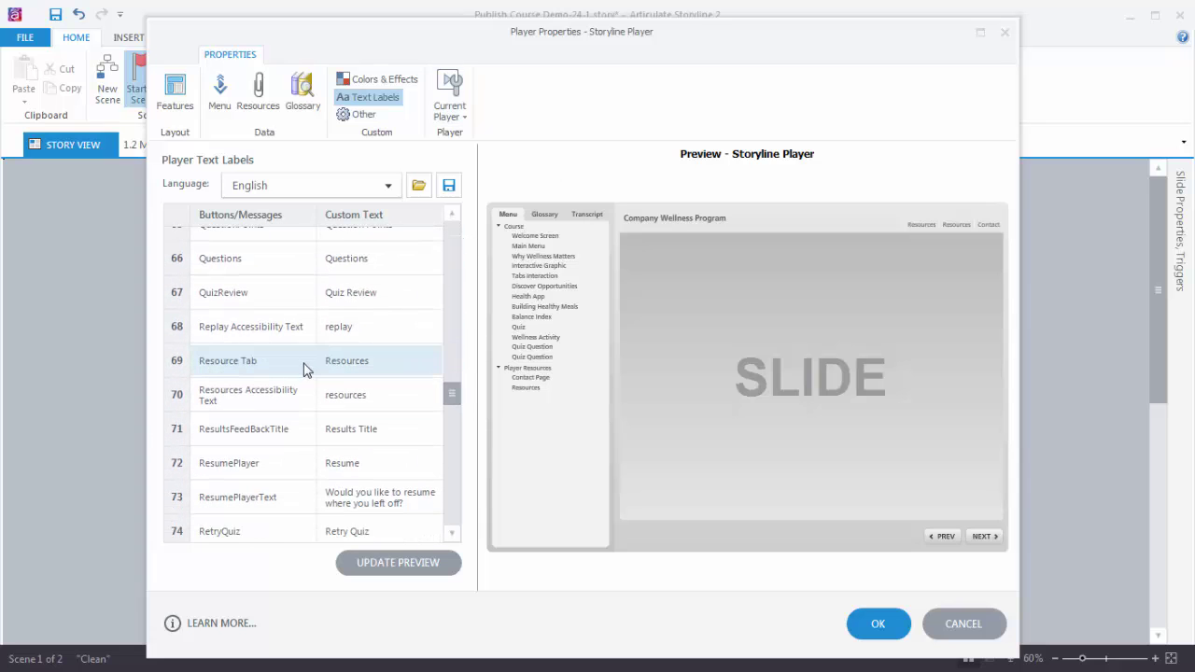
left_click(384, 361)
double_click(384, 361)
type("D")
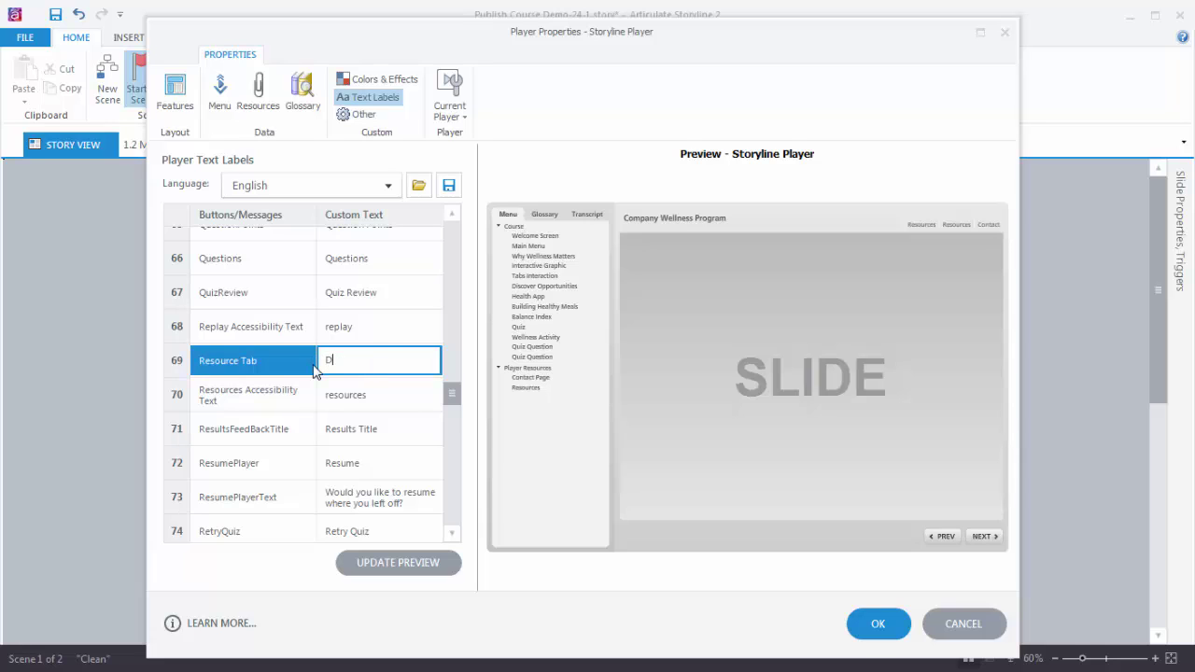
type("ownloads")
left_click(421, 562)
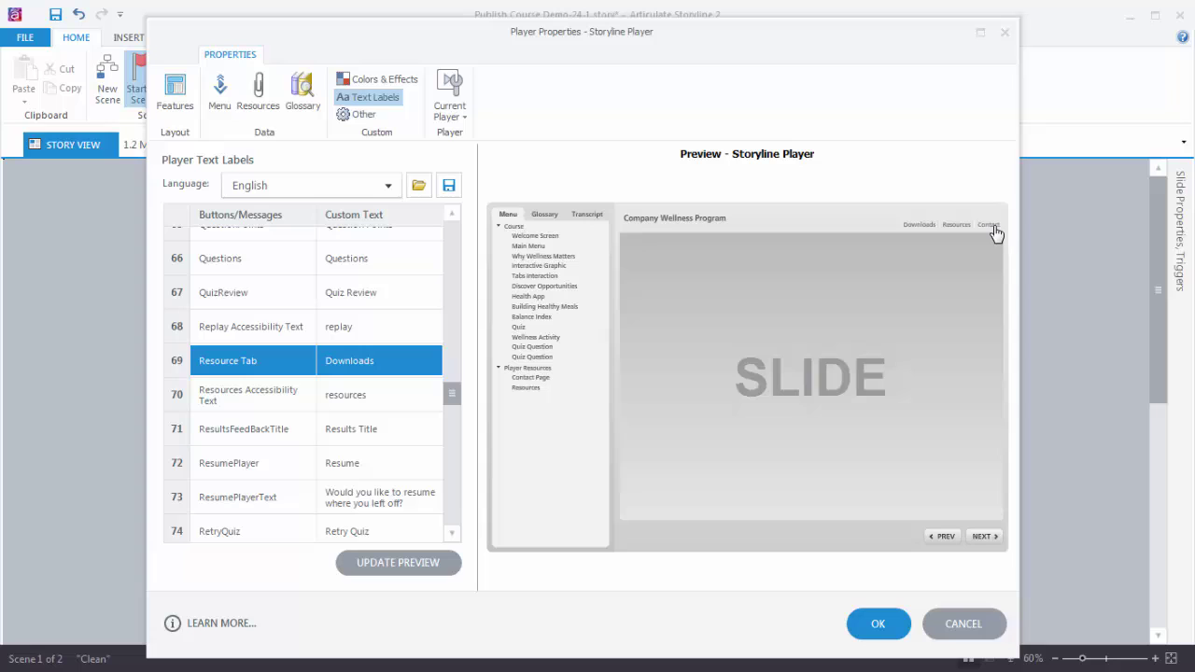
left_click(916, 231)
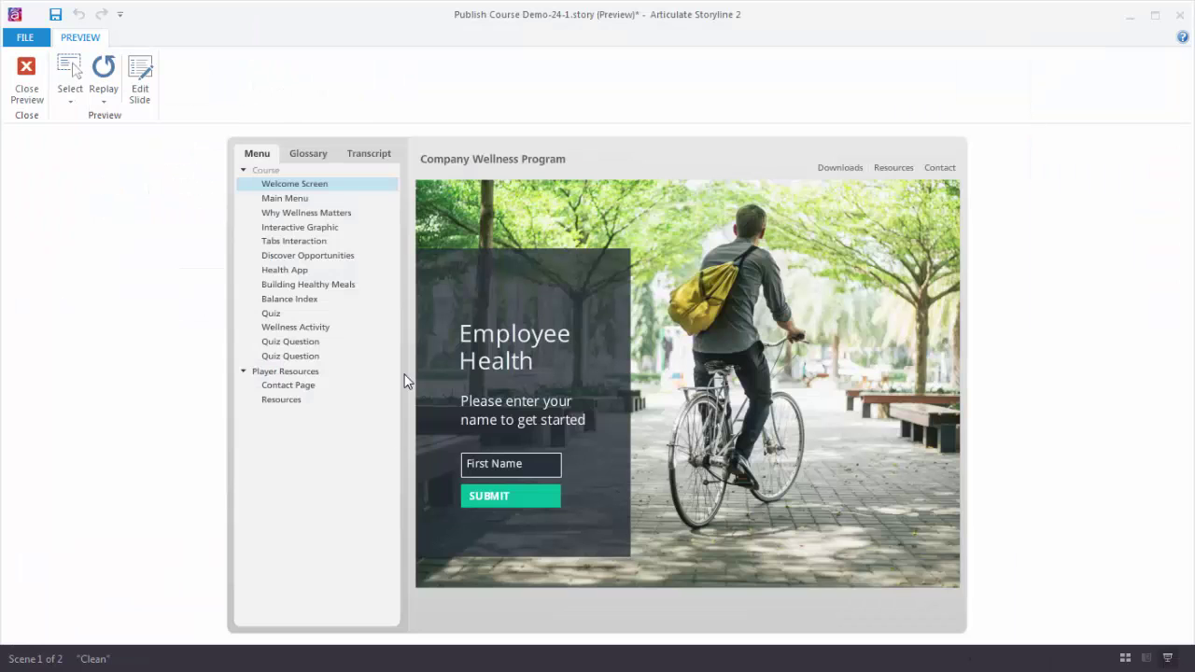
In the preview, check the Downloads panel, then open the Resources Area lightbox.
left_click(850, 174)
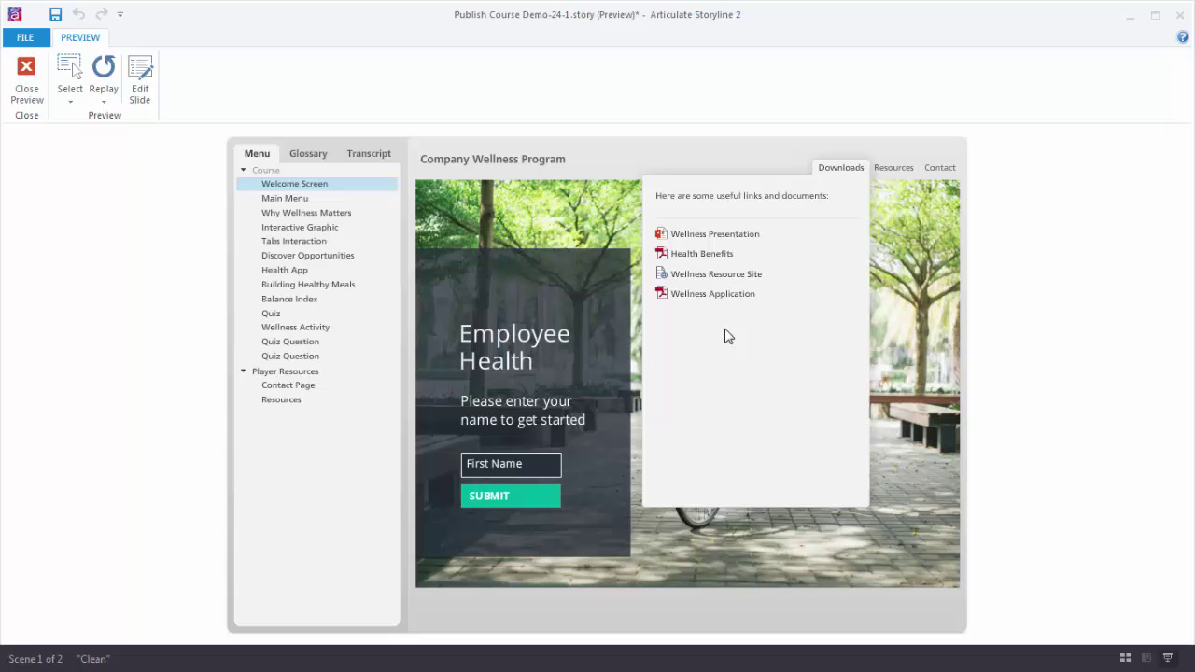
left_click(904, 174)
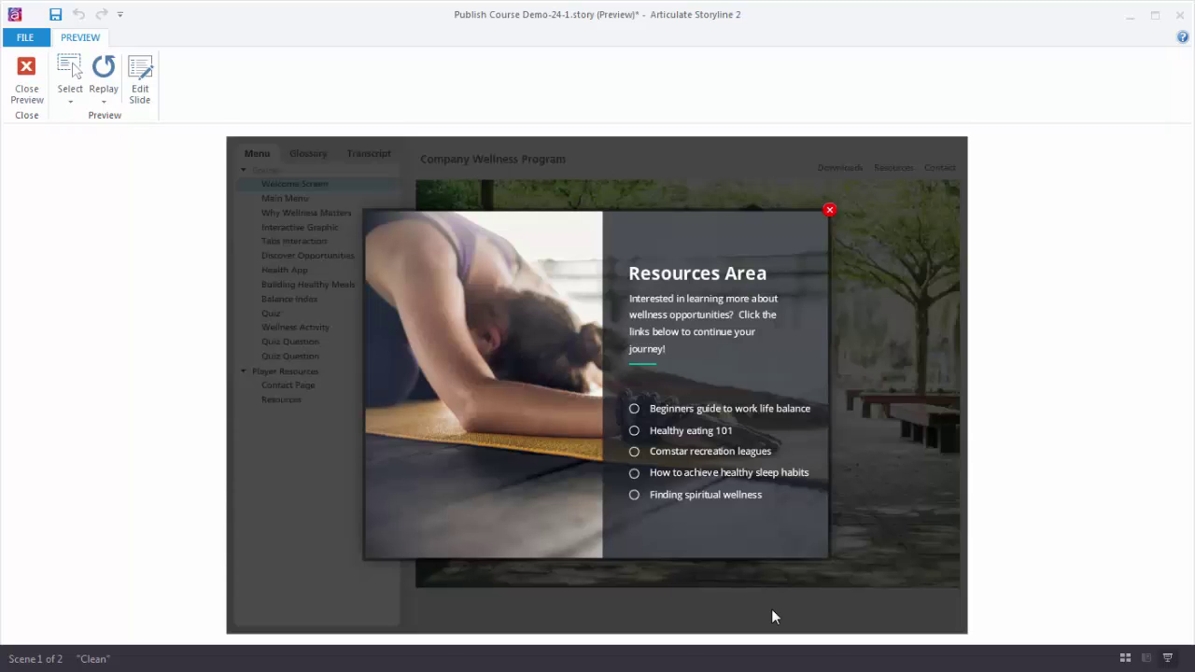